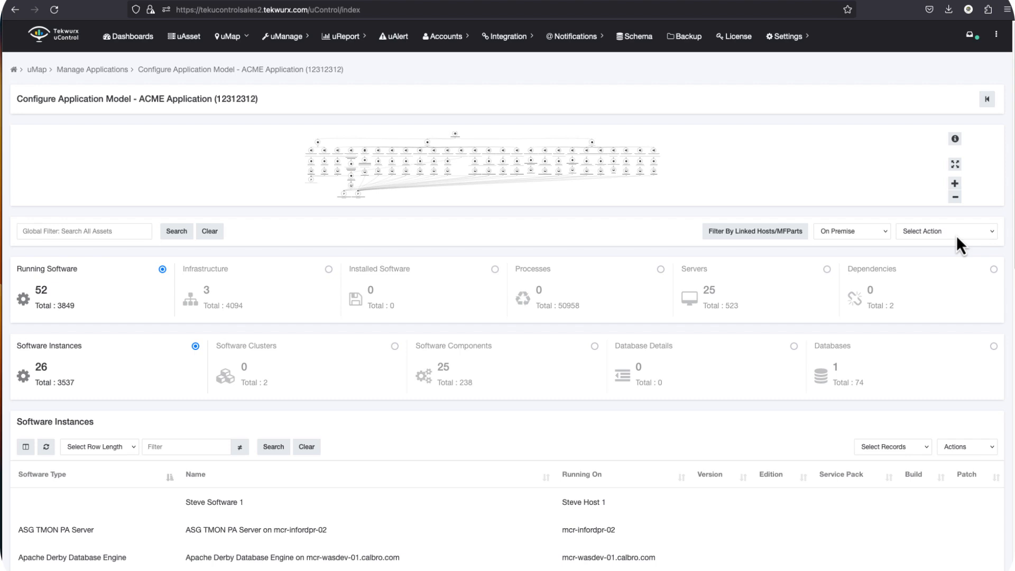
# - Open the application's drift rules and show the CIs matched by the WEBMUAT Databases rule
pyautogui.click(925, 242)
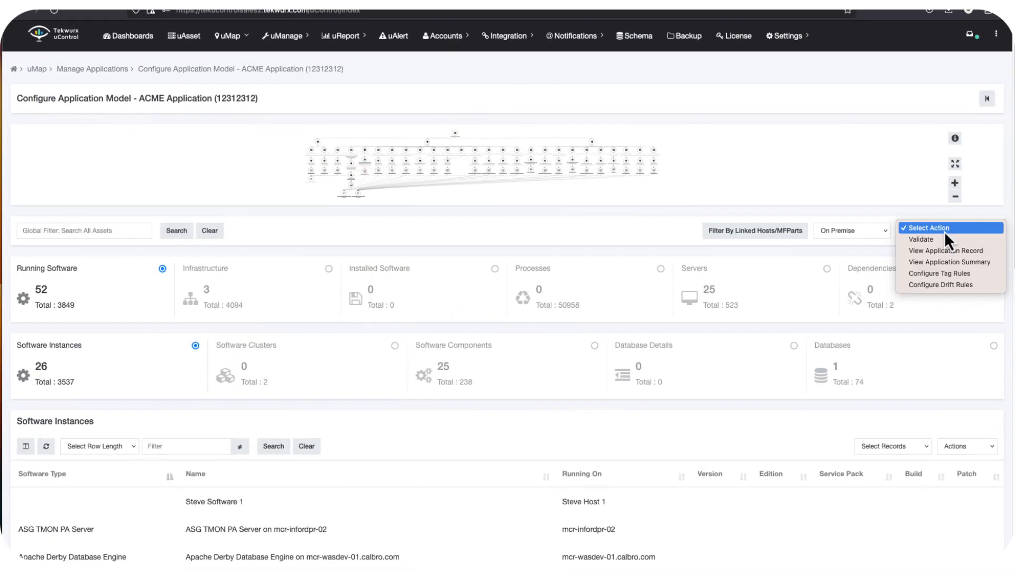
pyautogui.click(935, 285)
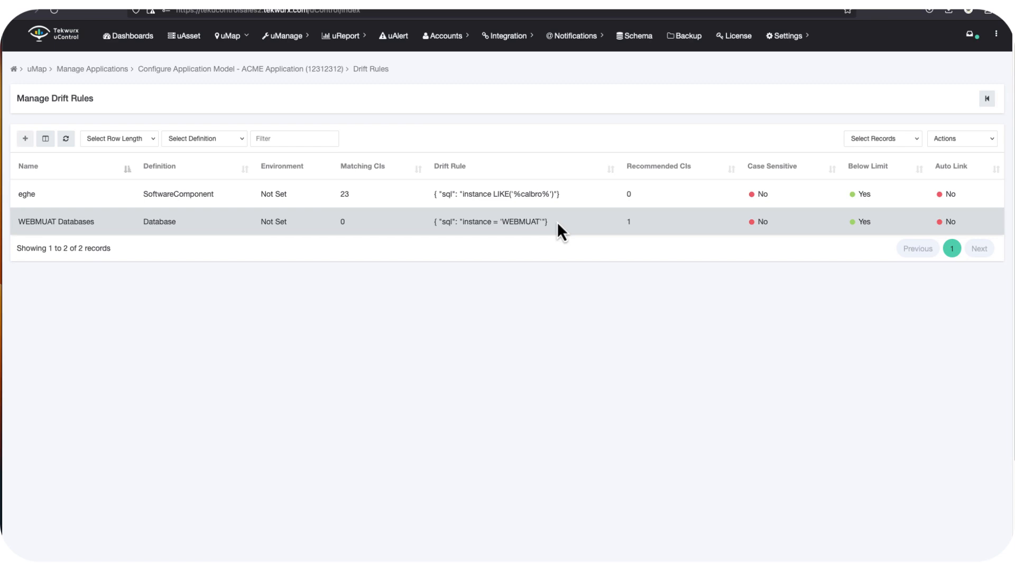
pyautogui.click(959, 140)
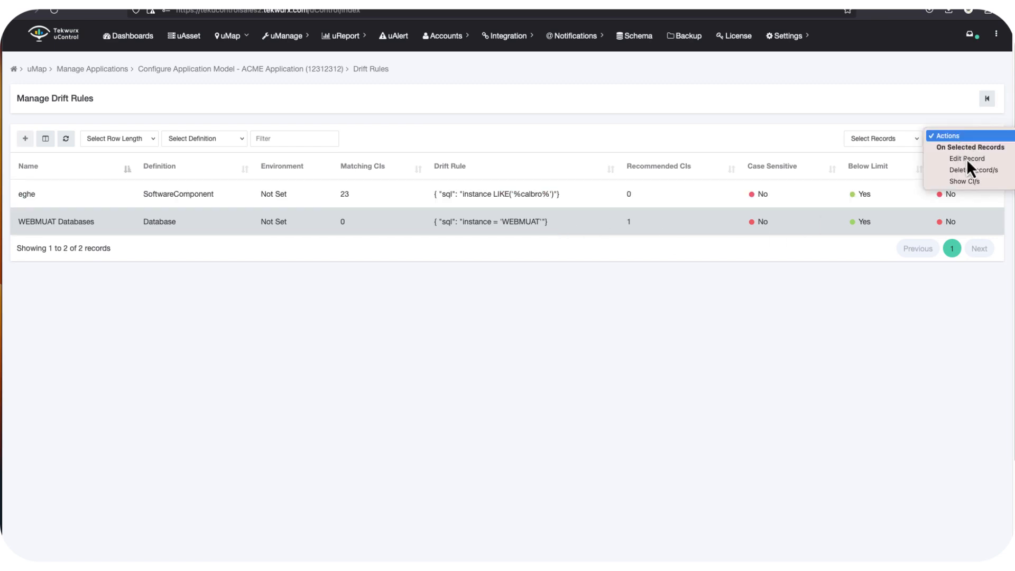
pyautogui.click(970, 183)
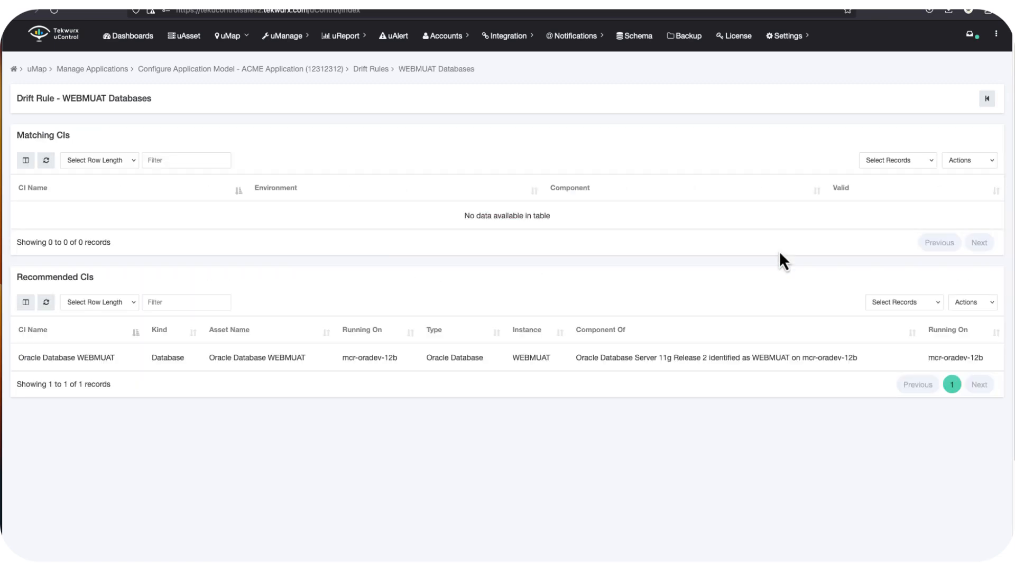
pyautogui.click(585, 368)
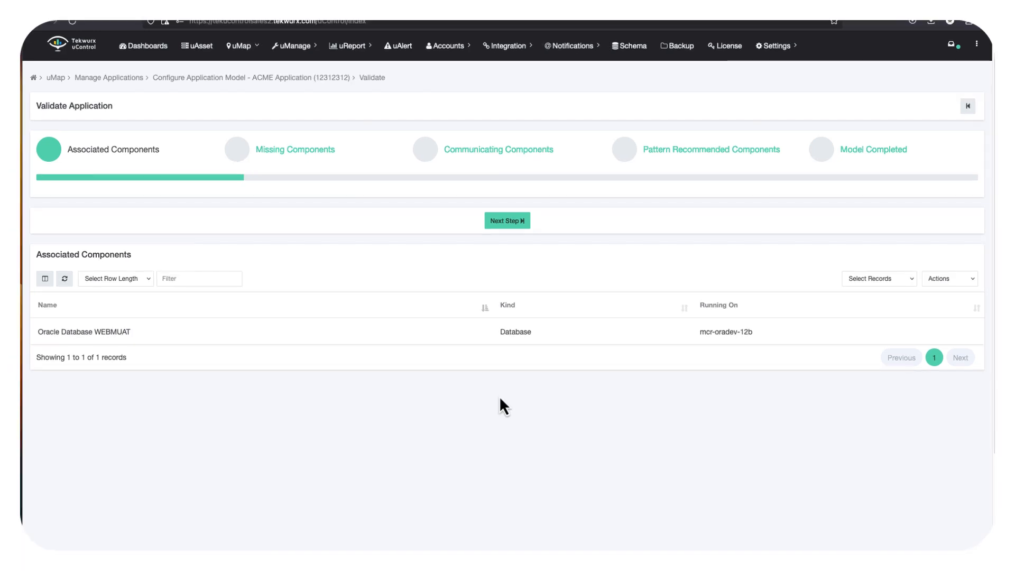
# - Link the associated Oracle Database WEBMUAT component to the Production environment
pyautogui.click(524, 332)
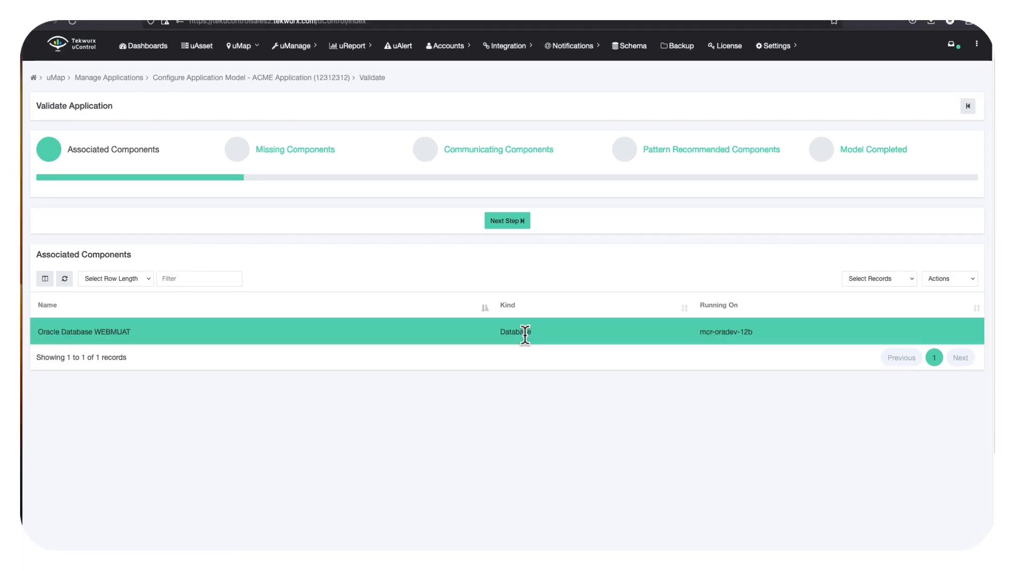
pyautogui.click(957, 282)
pyautogui.click(946, 297)
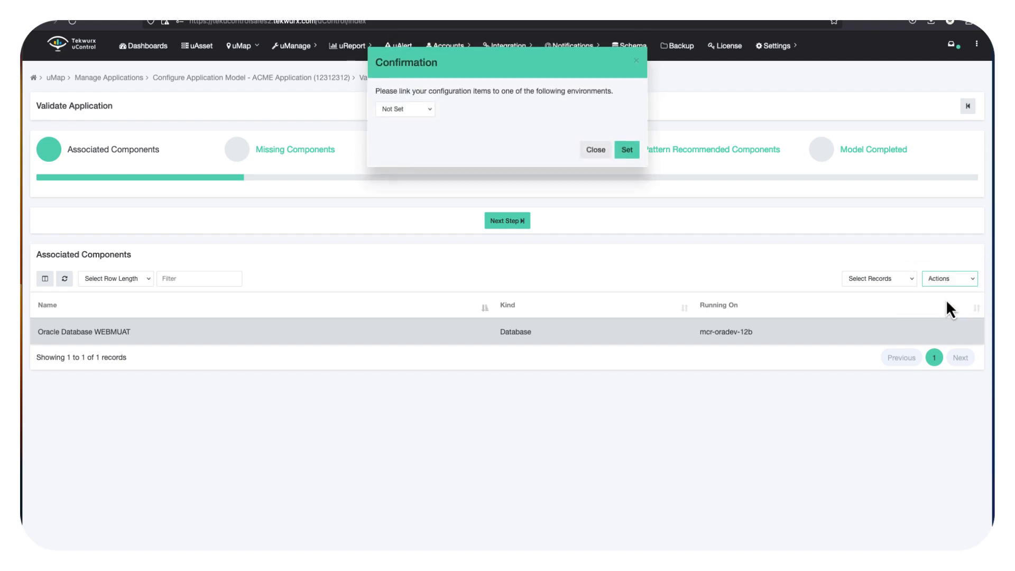
pyautogui.click(430, 112)
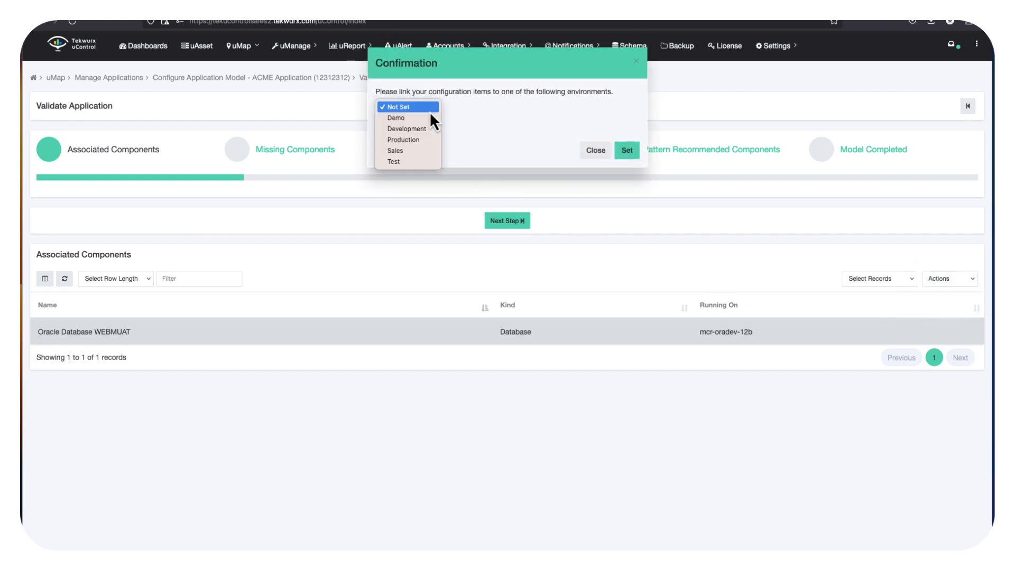
pyautogui.click(414, 141)
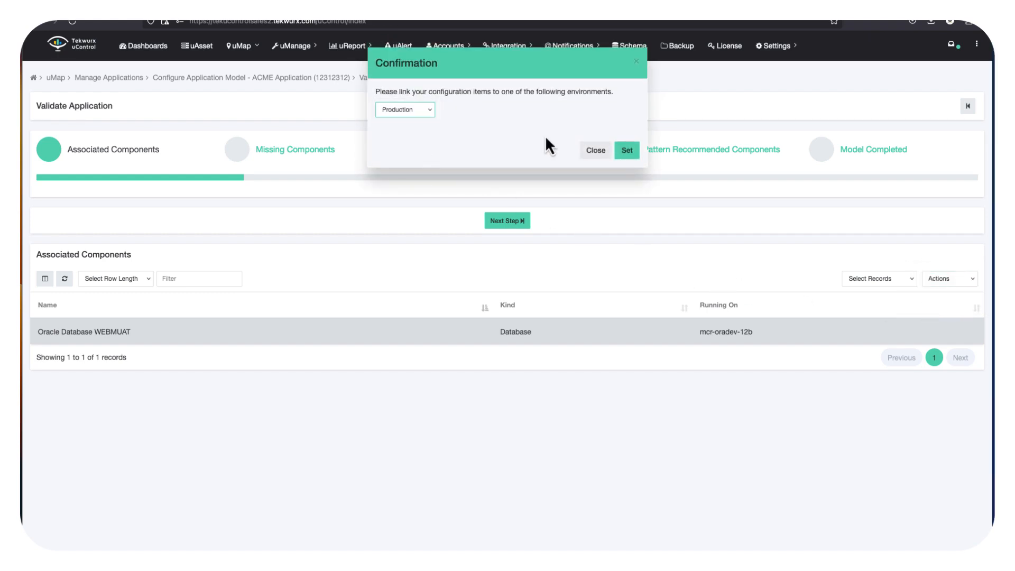
pyautogui.click(628, 150)
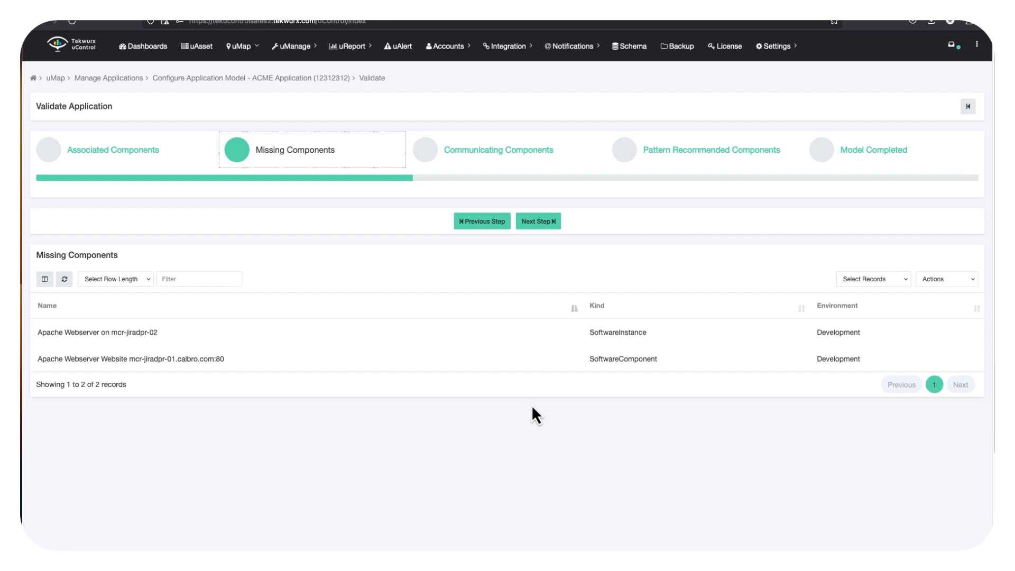
# - Examine the application model's linked components and their environments and validity
pyautogui.click(968, 106)
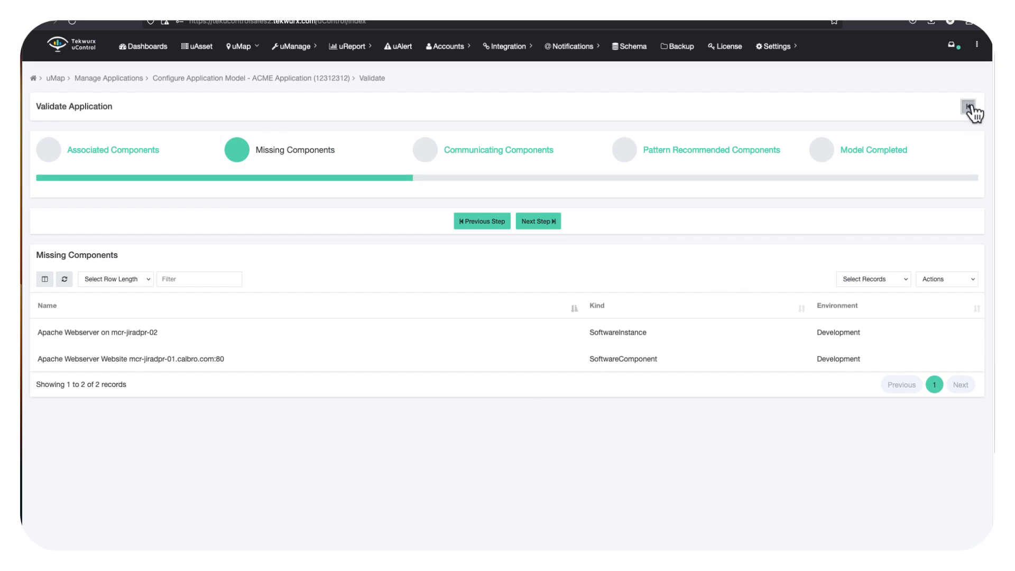
pyautogui.scroll(-10, 425, 376)
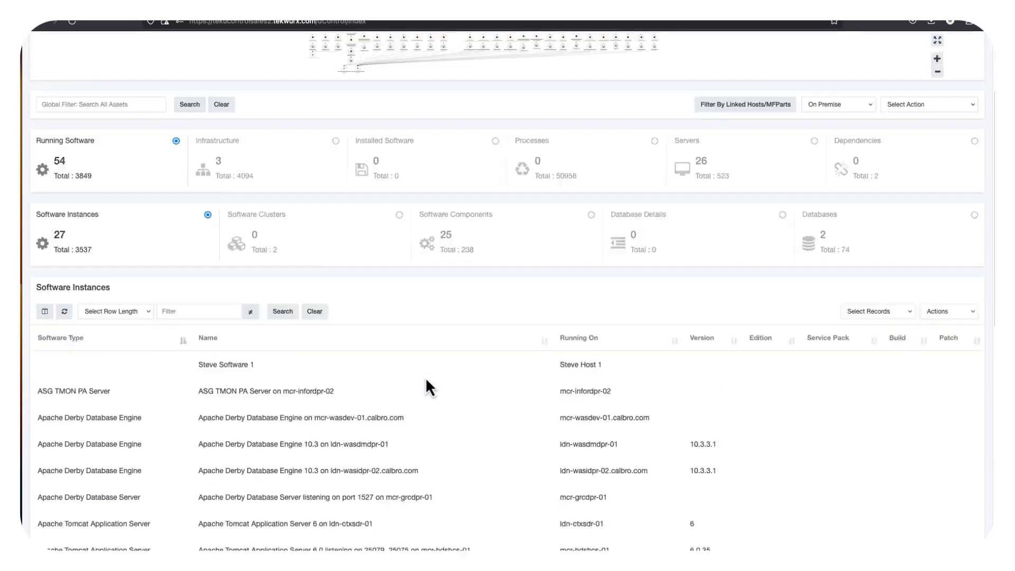
pyautogui.click(960, 411)
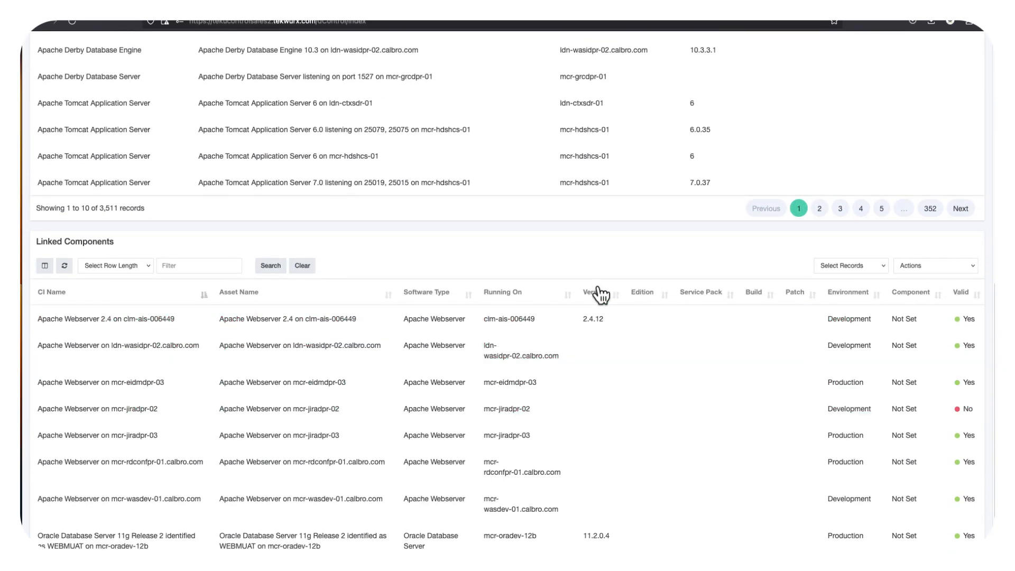
pyautogui.scroll(8, 595, 289)
pyautogui.click(591, 186)
pyautogui.scroll(-10, 703, 343)
pyautogui.click(957, 222)
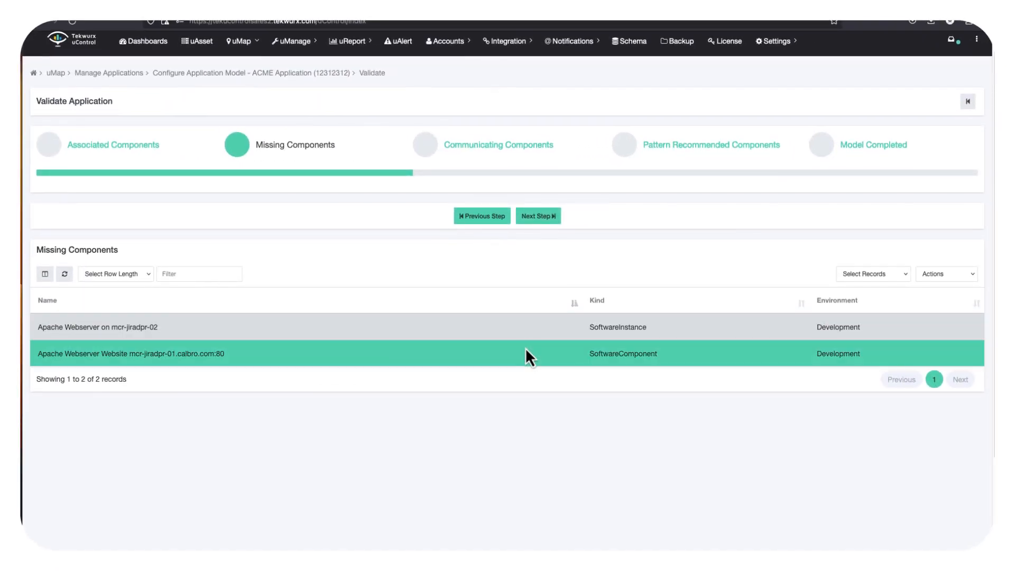
# - Unlink both missing Apache Webserver components on mcr-jiradpr from the model
pyautogui.click(934, 273)
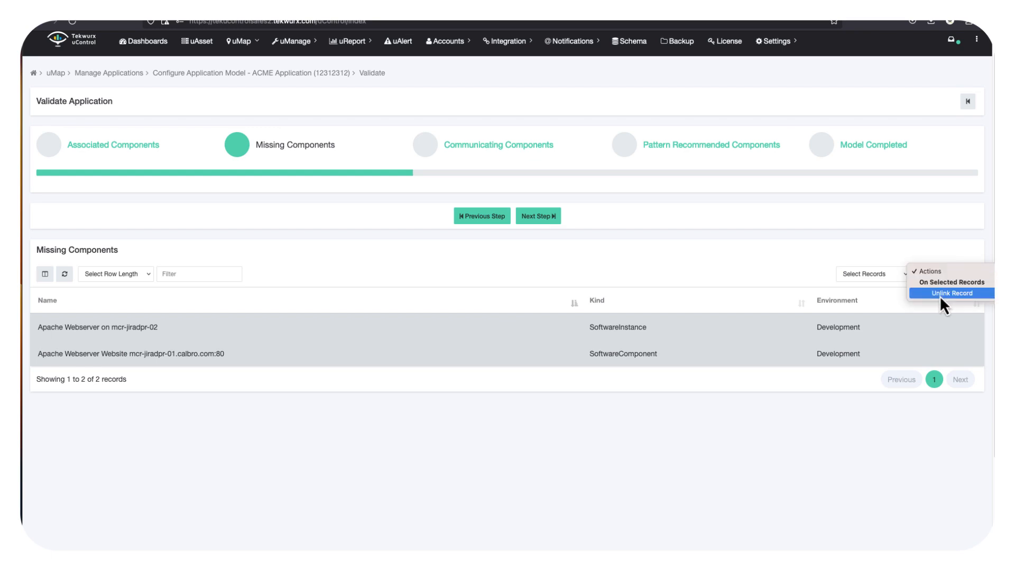
pyautogui.click(940, 294)
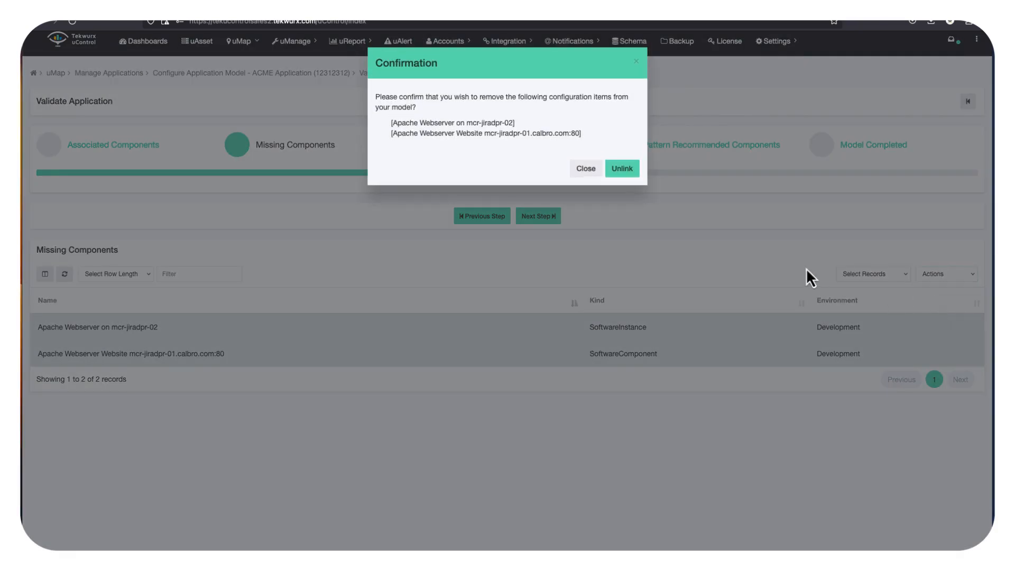
pyautogui.click(622, 169)
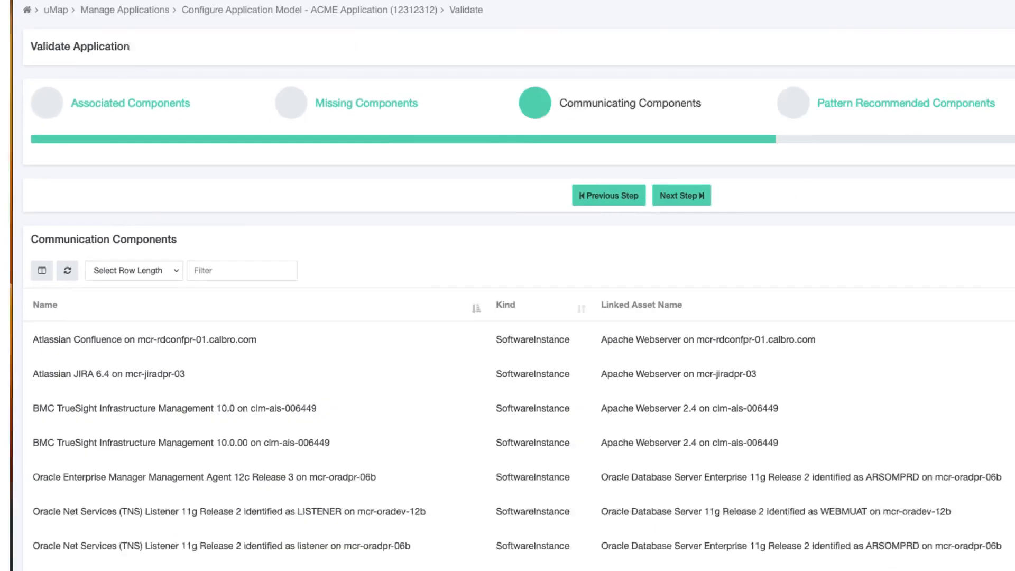
# - Link the selected Atlassian Confluence and BMC TrueSight communicating components to the Production environment
pyautogui.click(514, 408)
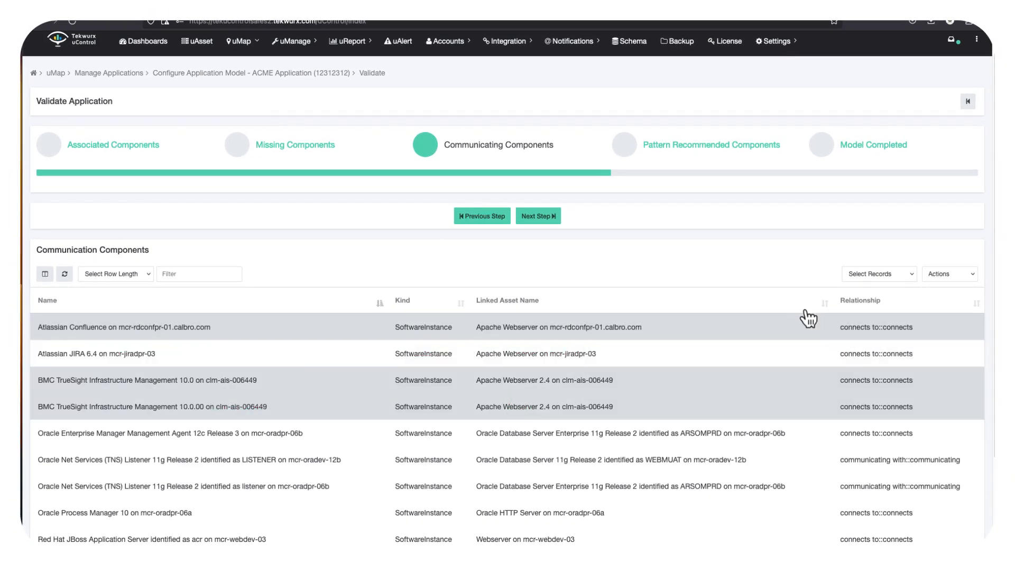
pyautogui.click(954, 274)
pyautogui.click(944, 294)
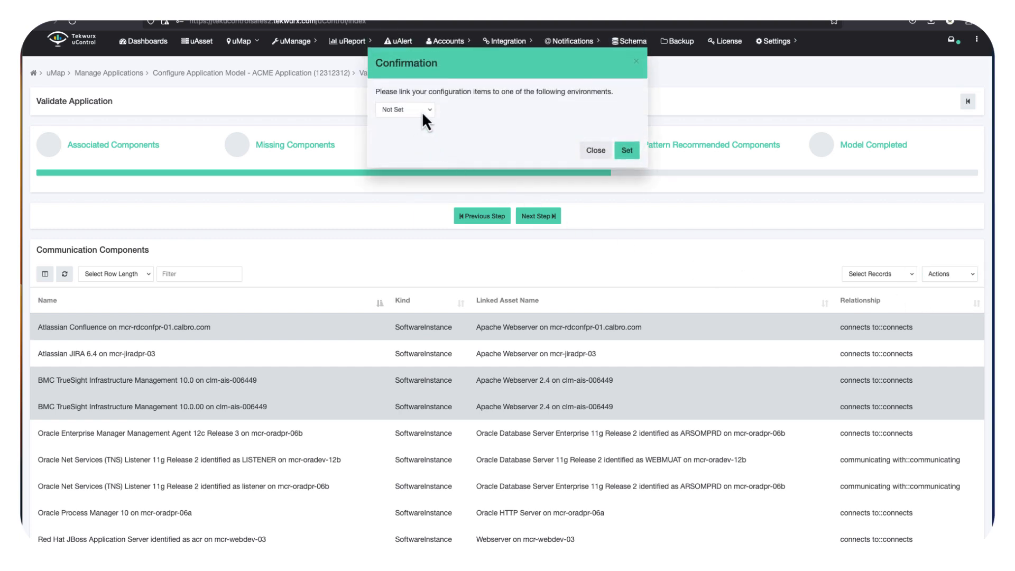
pyautogui.click(424, 120)
pyautogui.click(408, 142)
pyautogui.click(628, 153)
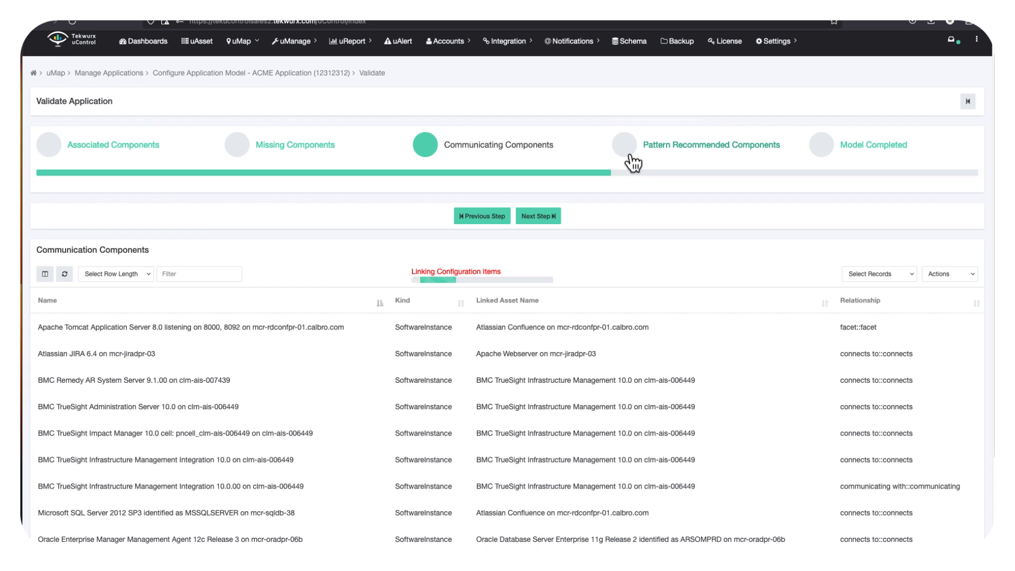
# - Advance to the Pattern Recommended Components step and review the recommended hosts
pyautogui.click(526, 215)
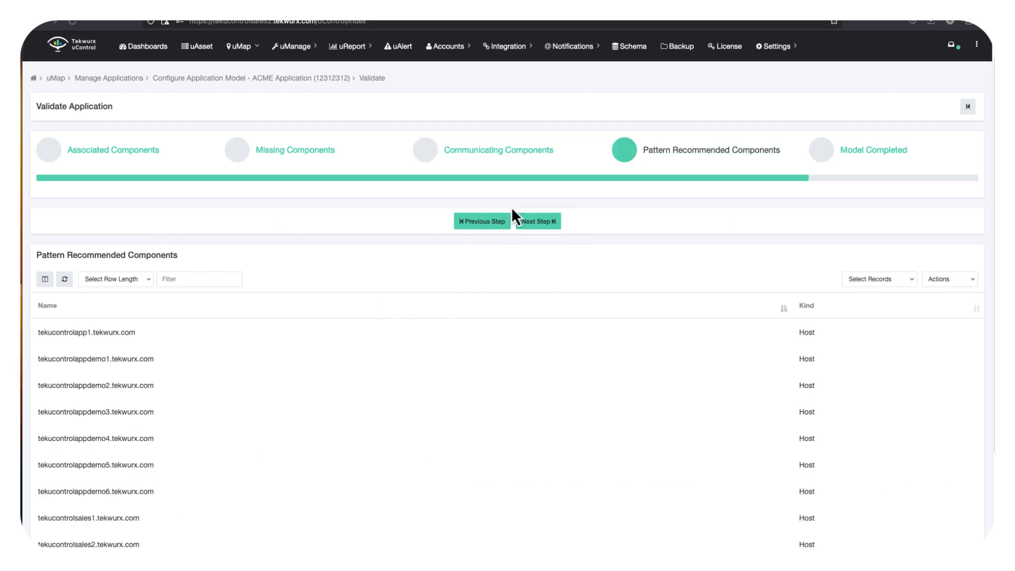
pyautogui.scroll(-3, 512, 211)
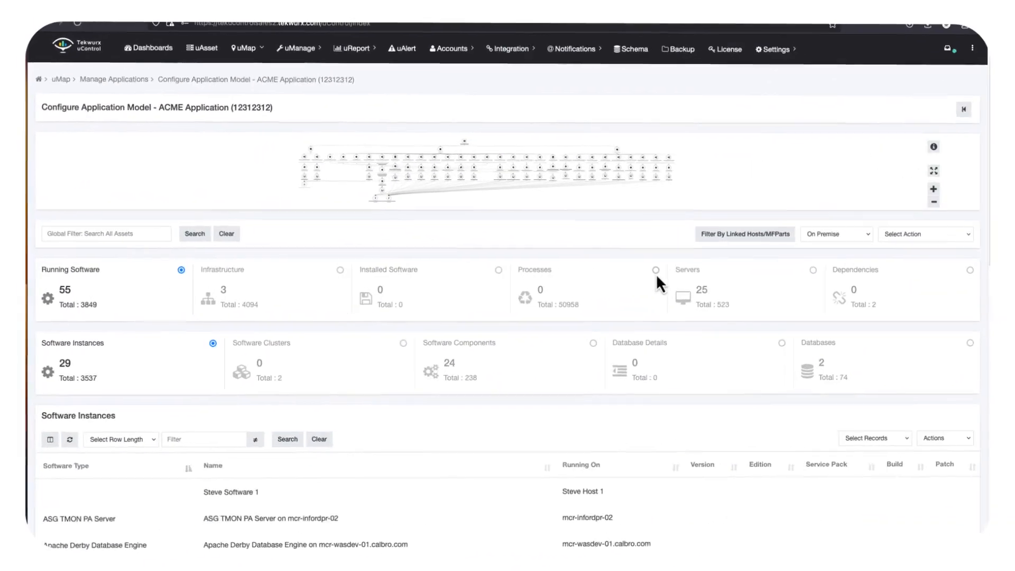
pyautogui.click(654, 269)
pyautogui.scroll(-7, 566, 251)
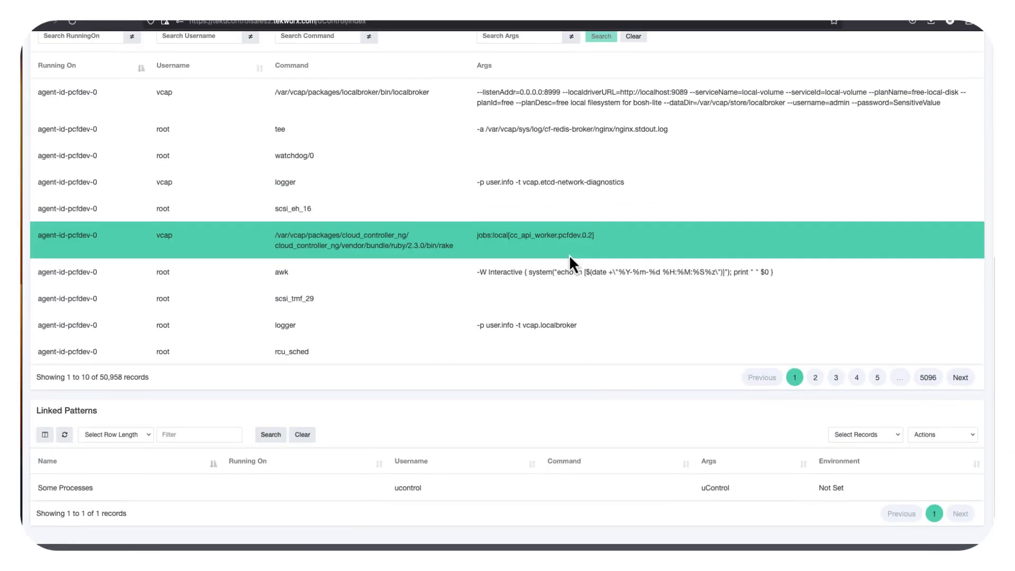
pyautogui.scroll(1, 567, 252)
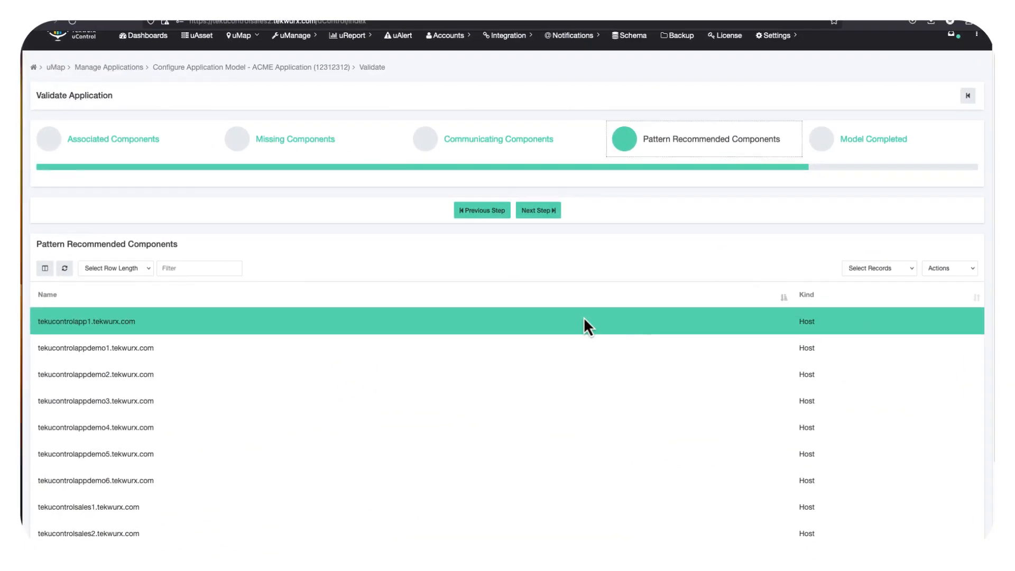
# - Link the hosts tekucontrolapp1, tekucontrolappdemo1 and tekucontrolappdemo2 to the Production environment
pyautogui.click(598, 354)
pyautogui.click(607, 380)
pyautogui.click(947, 271)
pyautogui.click(943, 291)
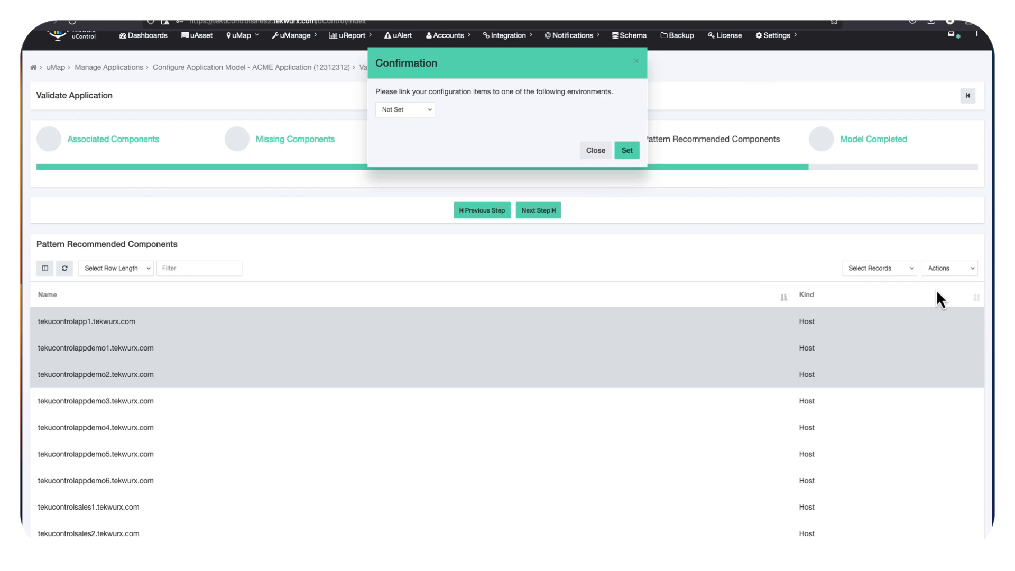
pyautogui.click(426, 107)
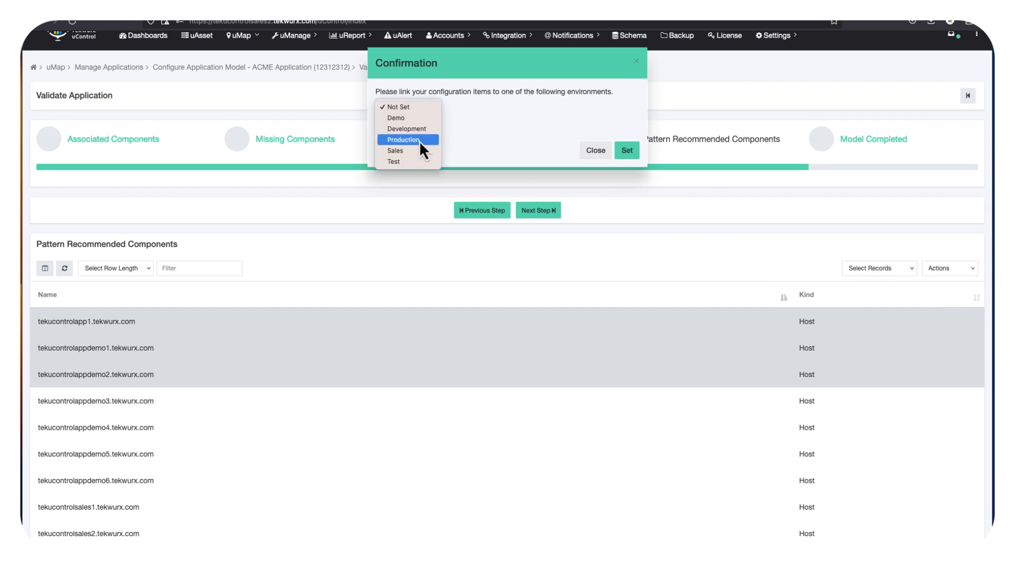
pyautogui.click(420, 140)
pyautogui.click(628, 150)
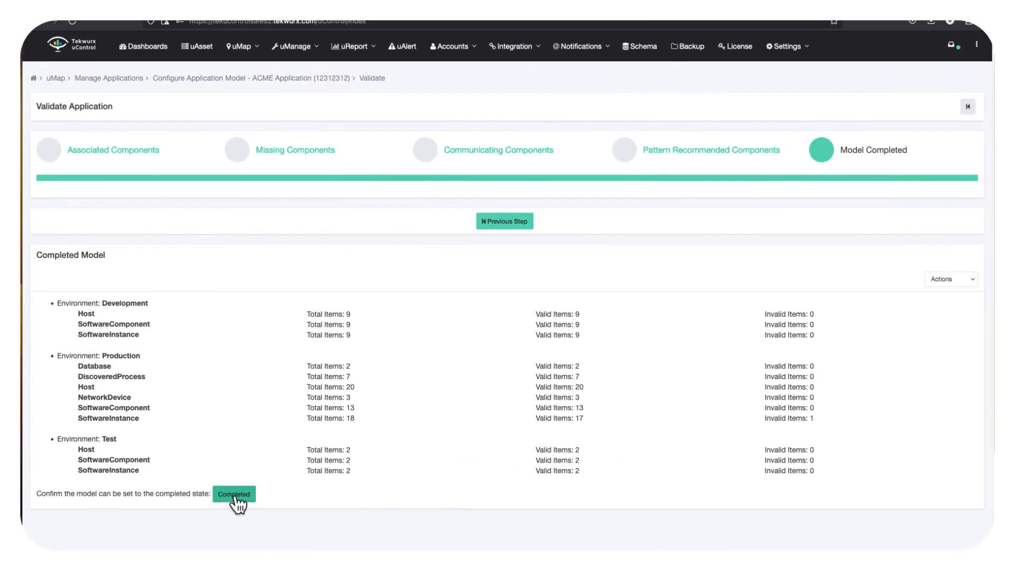
# - Set the application model to the completed state
pyautogui.click(234, 495)
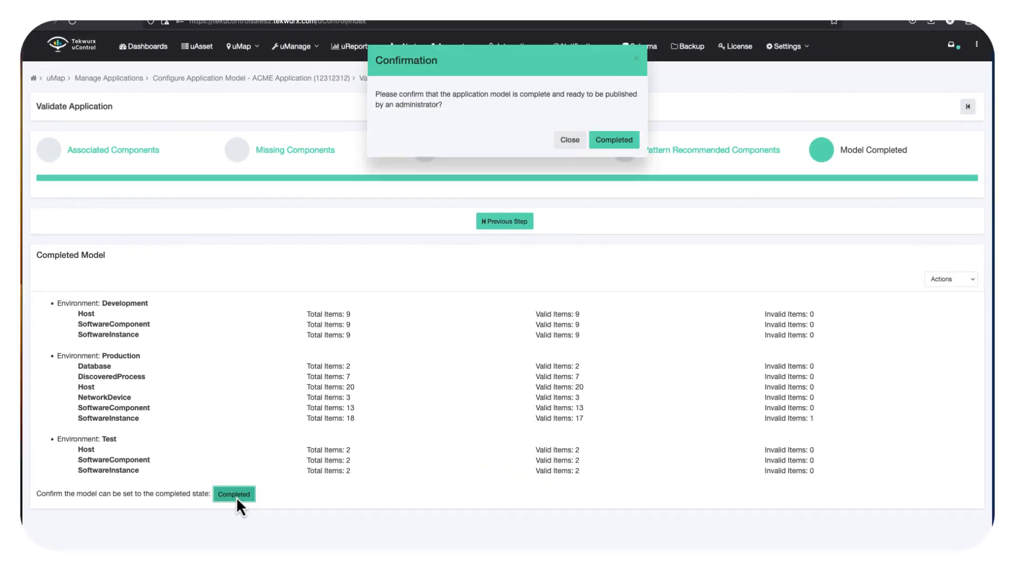